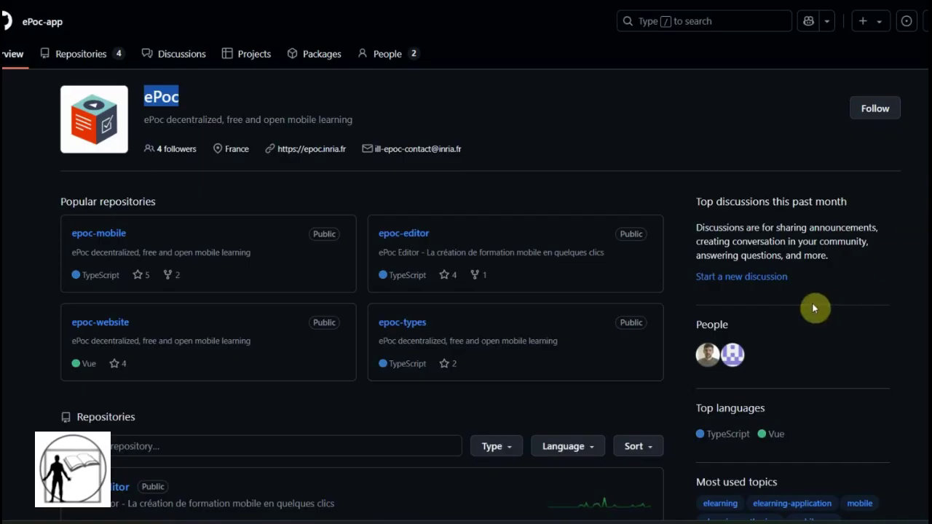
click(187, 104)
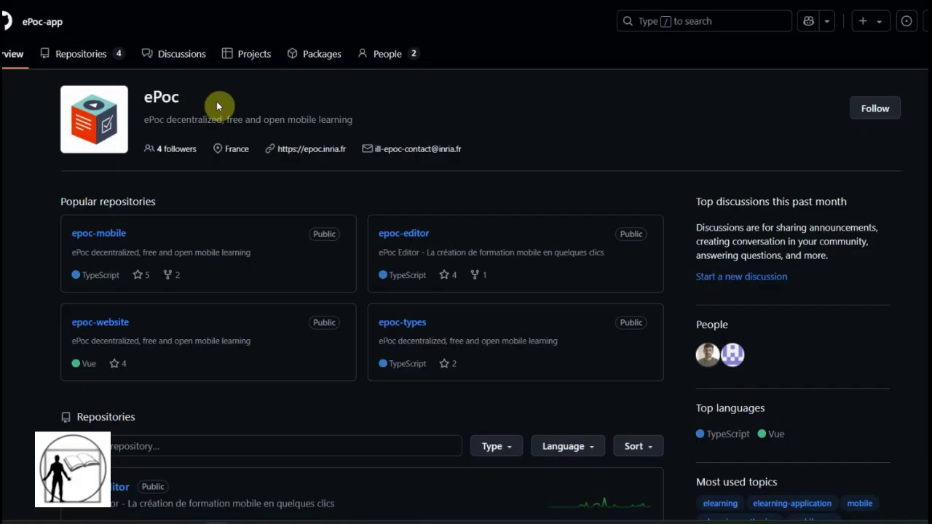
click(309, 518)
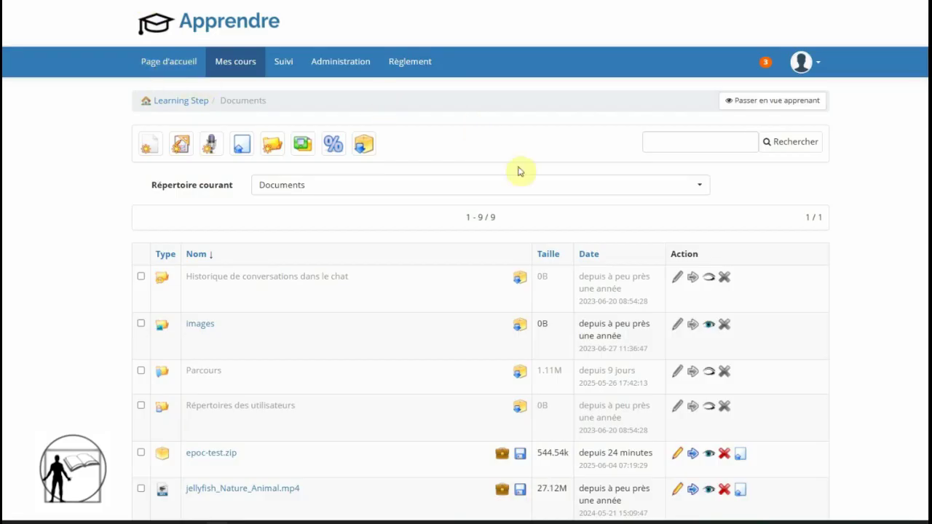
Locate the epoc-test.zip package in the Learning Step course's documents
scroll(469, 343, down, 1)
scroll(407, 364, down, 1)
scroll(312, 378, up, 2)
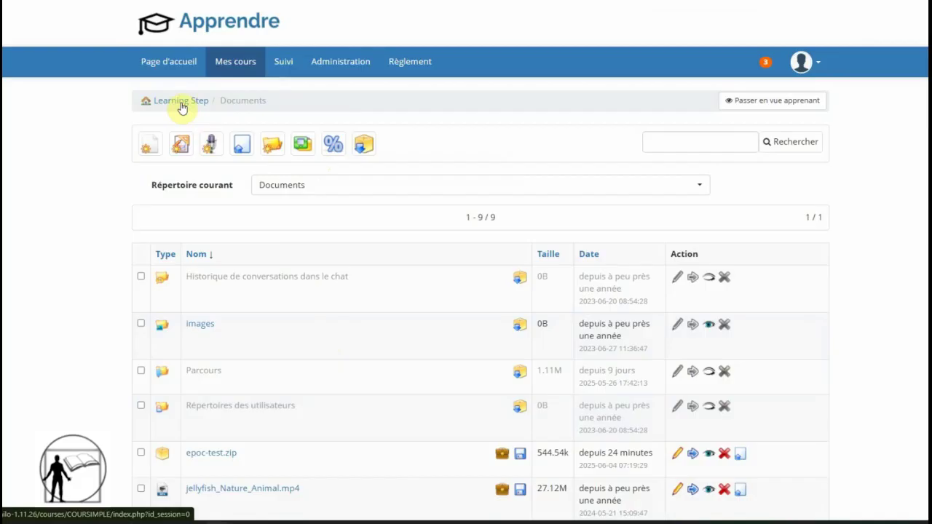
scroll(370, 273, down, 2)
drag(244, 333, 188, 333)
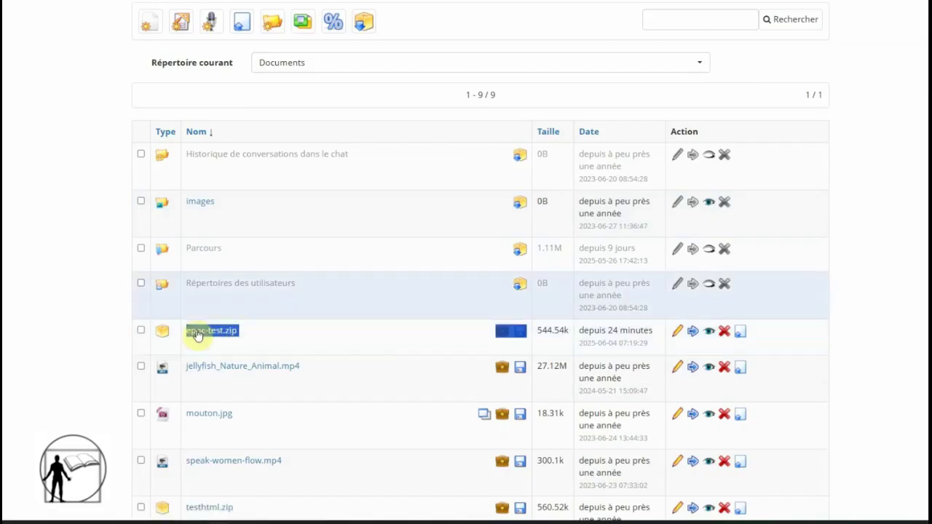
click(96, 303)
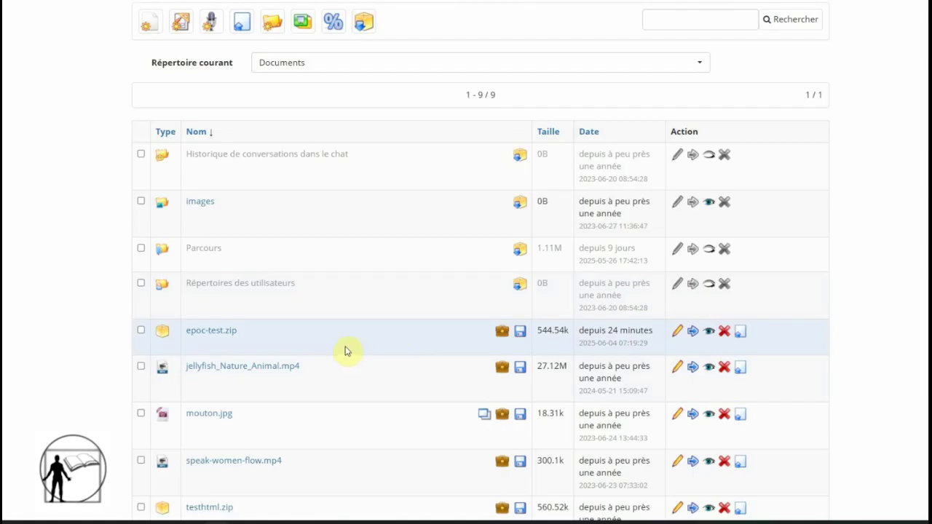
Open the Learning Step course's Chamidoc tools learning path for editing and add an ePoc importer page to it
scroll(346, 351, up, 2)
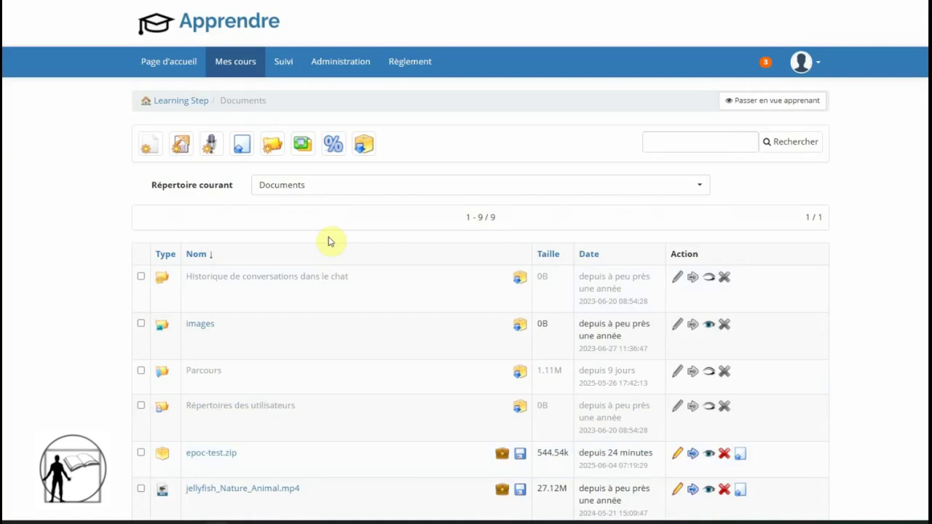
click(180, 101)
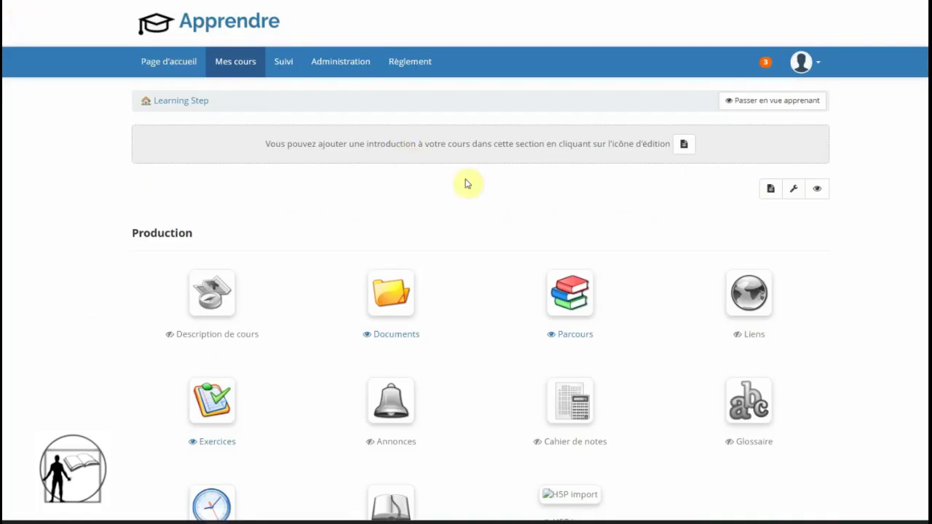
click(573, 292)
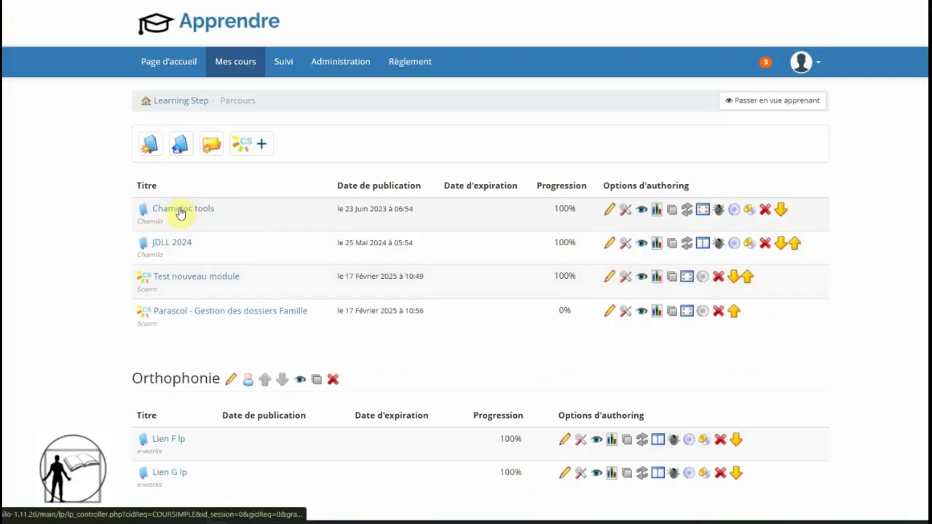
click(608, 210)
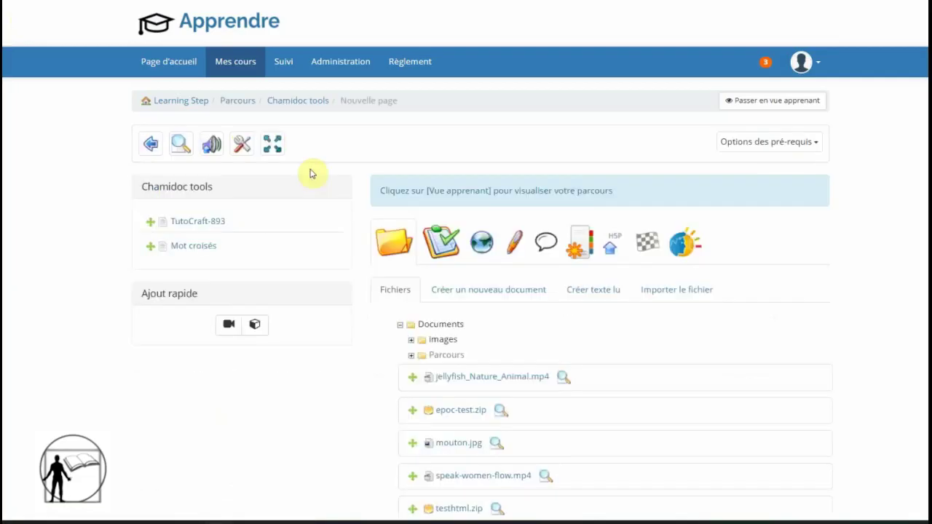
click(680, 243)
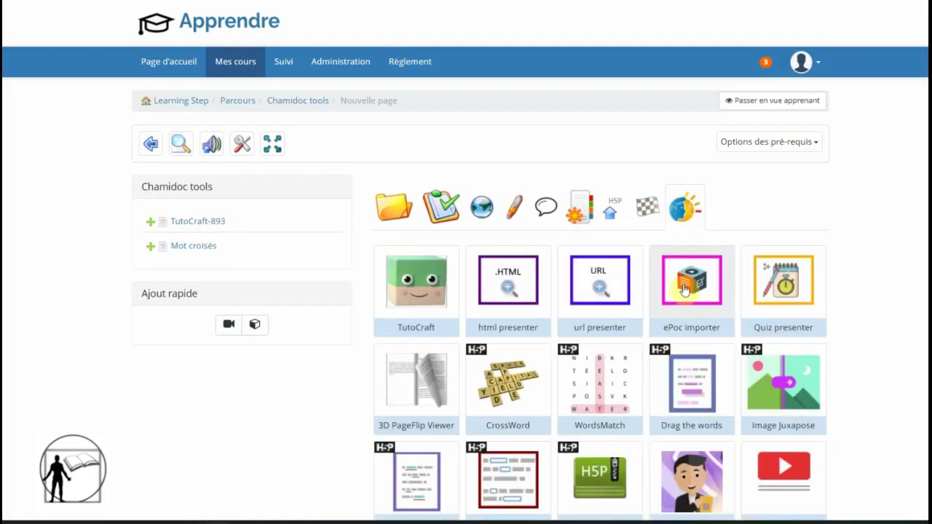
click(689, 290)
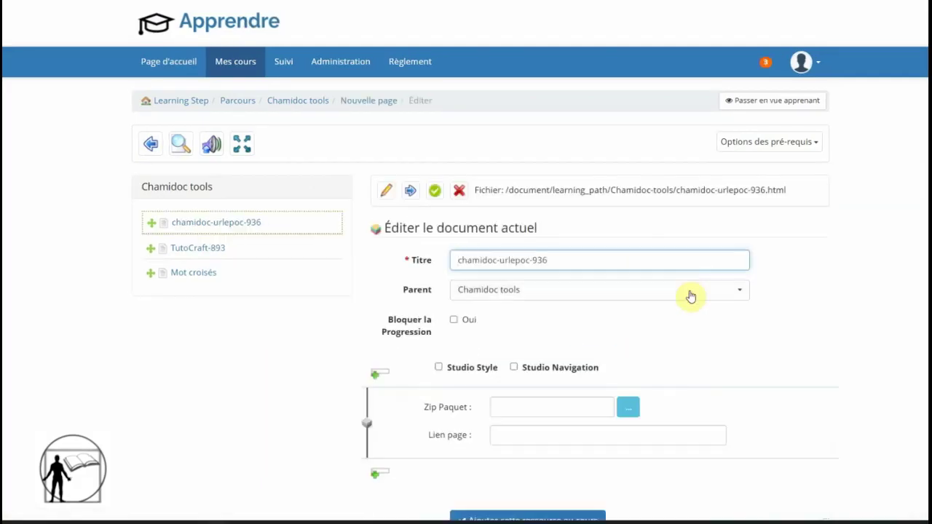
Choose epoc-test.zip as the new page's Zip Paquet and add the resource to the course
scroll(790, 312, down, 1)
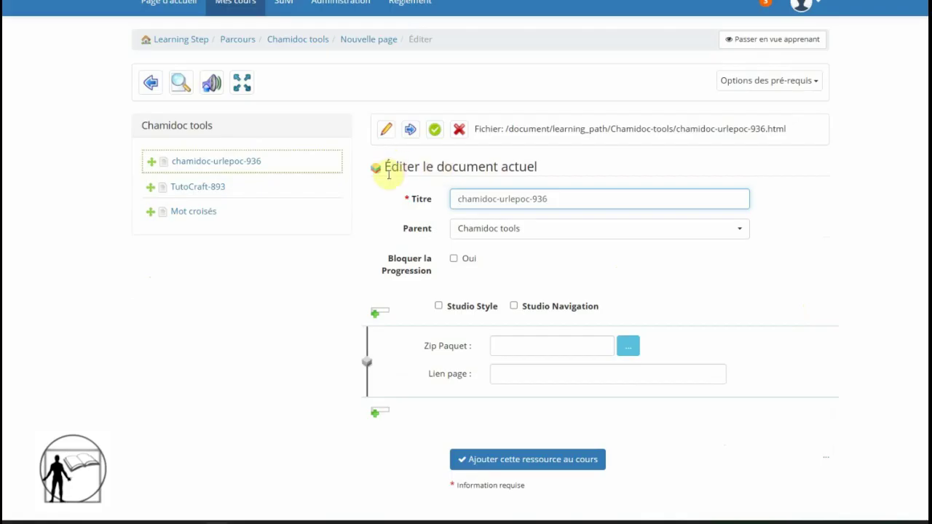
drag(421, 346, 471, 345)
click(515, 347)
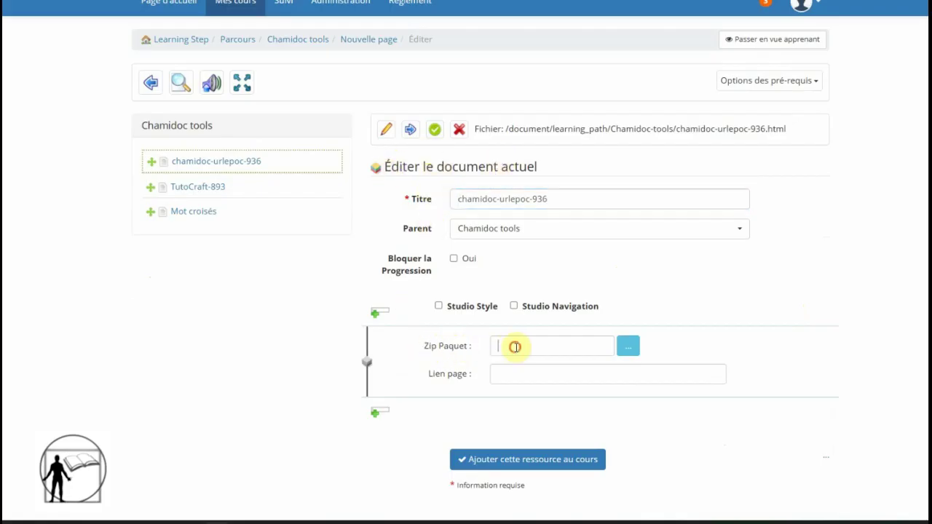
click(628, 346)
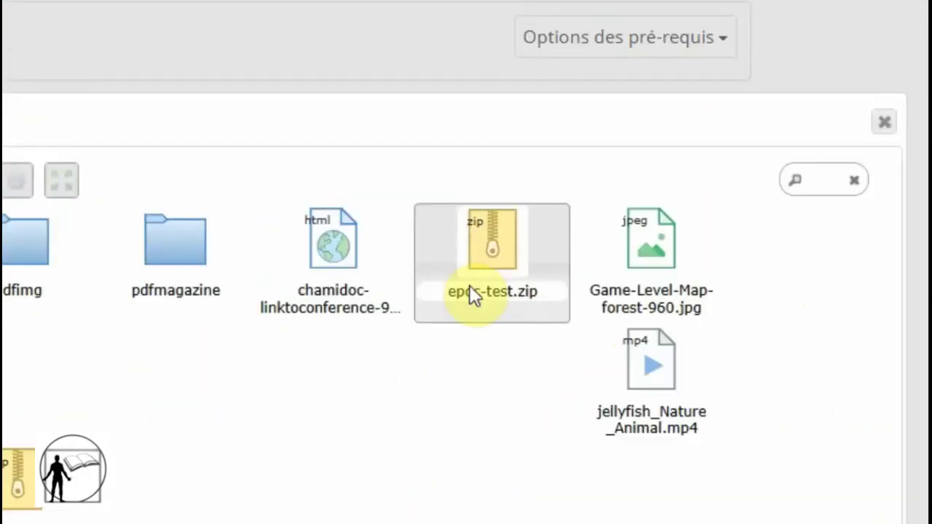
double_click(655, 193)
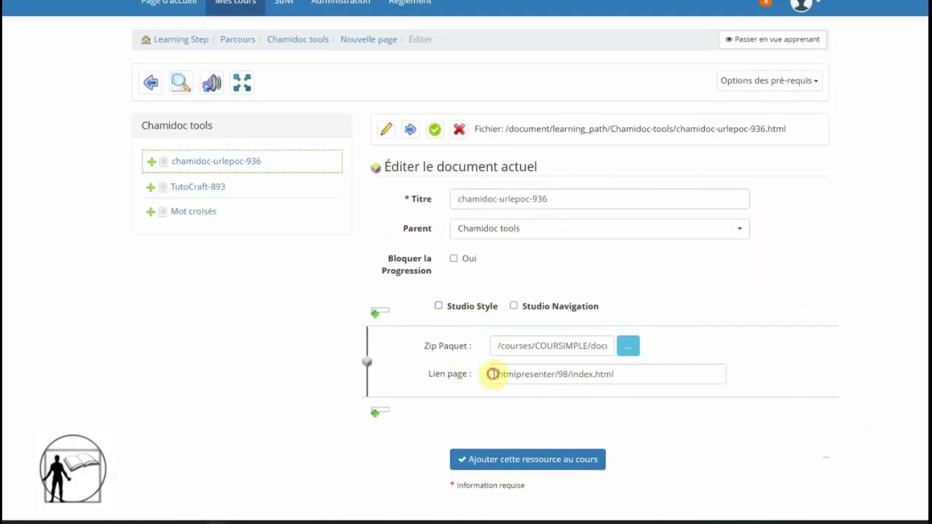
drag(495, 374, 626, 374)
click(645, 375)
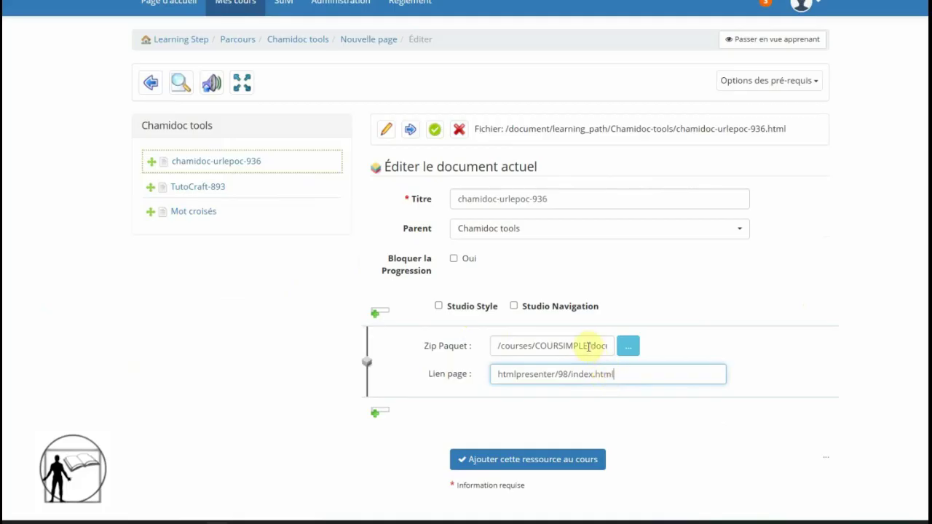
click(529, 467)
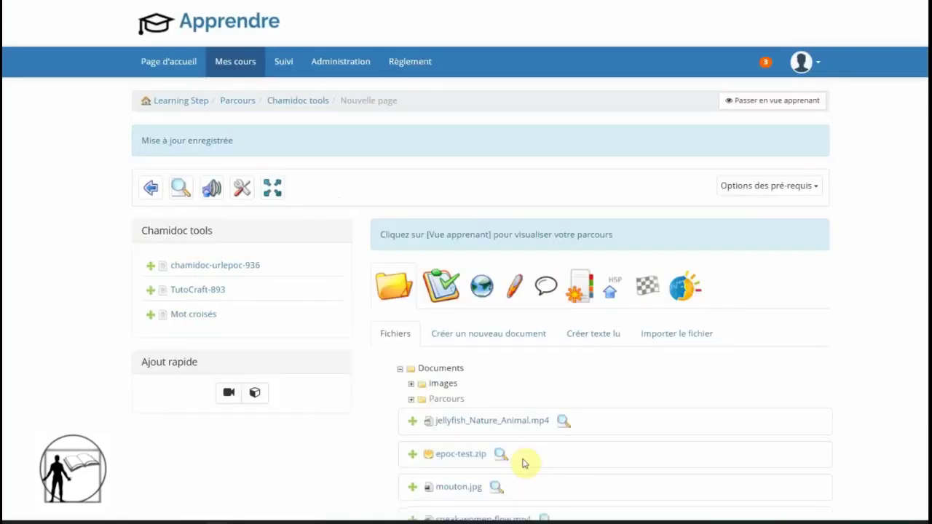
Preview the learning path and view sous titre 1-1 and sous titre 1-2 under Page 1 of the imported ePoc
click(185, 188)
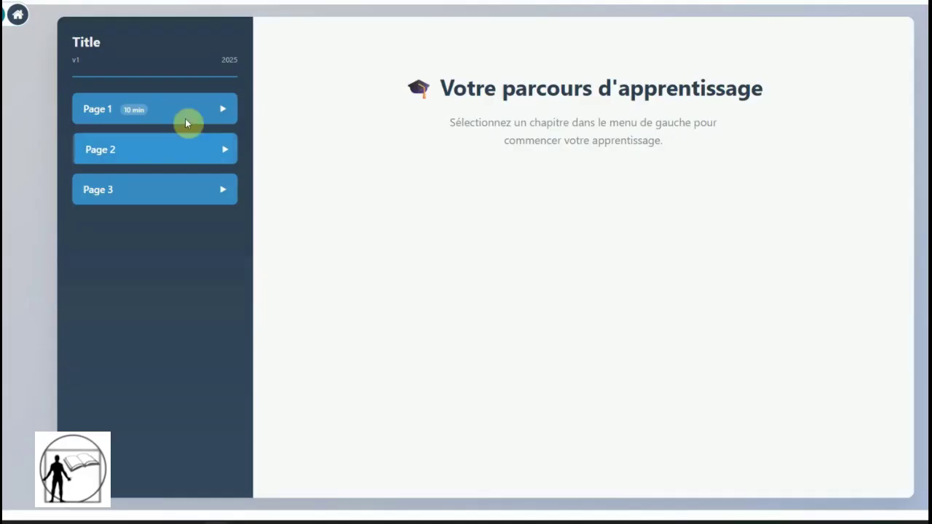
click(185, 120)
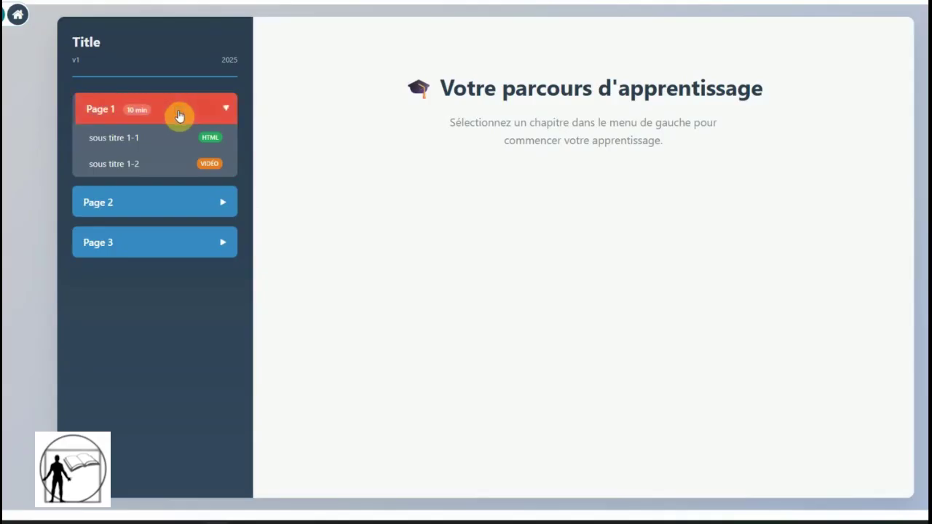
click(134, 145)
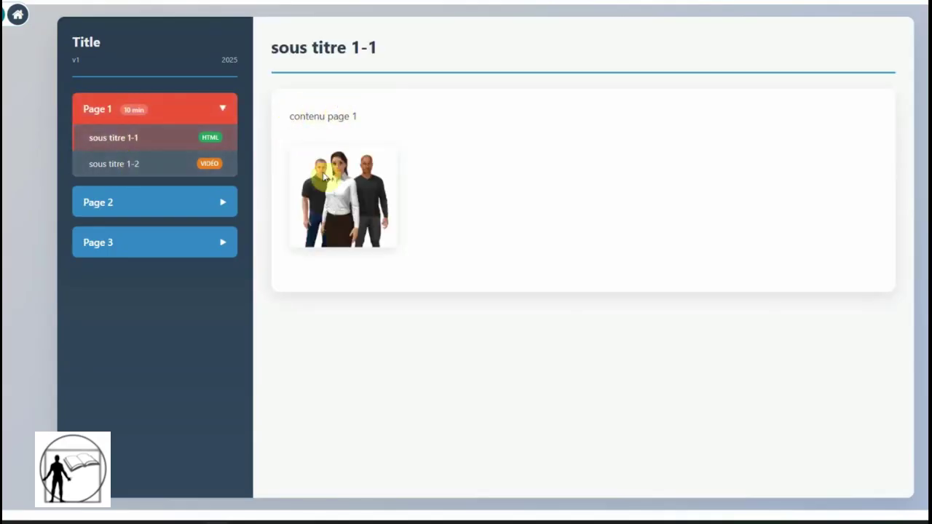
click(140, 166)
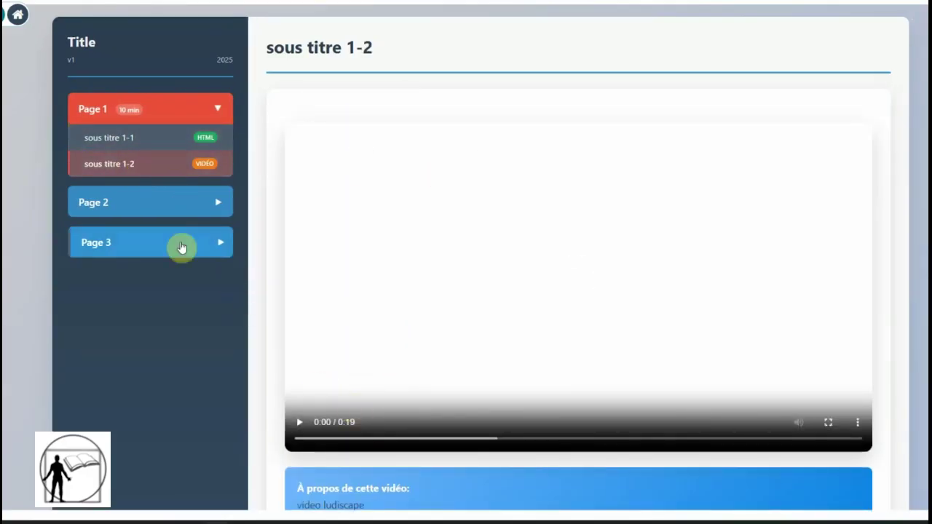
Open the quiz under Page 3 and select Jaune as the answer to the question about Napoléon's horse
click(181, 248)
click(118, 251)
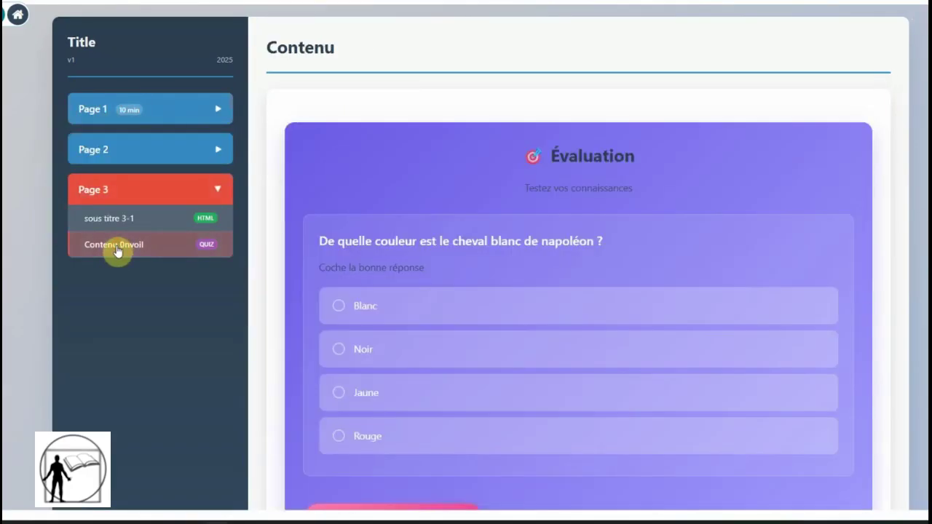
scroll(619, 223, down, 1)
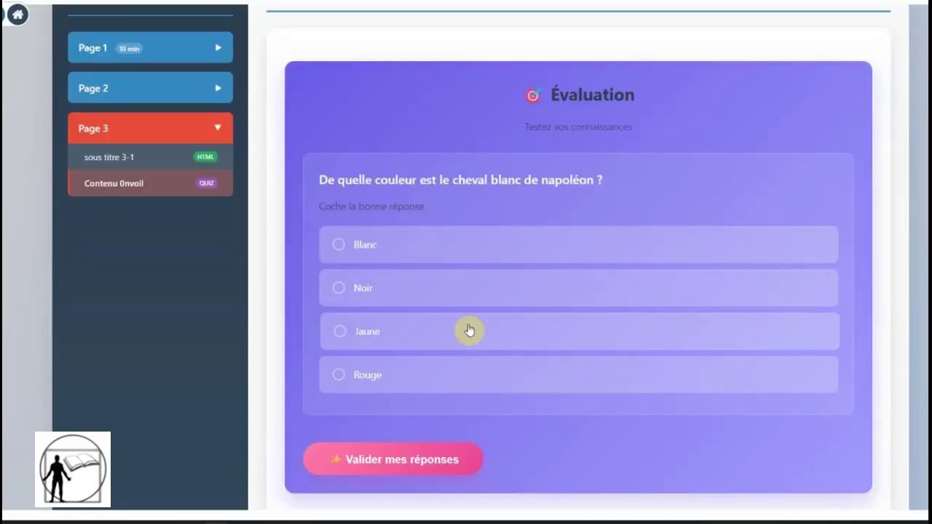
click(412, 246)
click(393, 330)
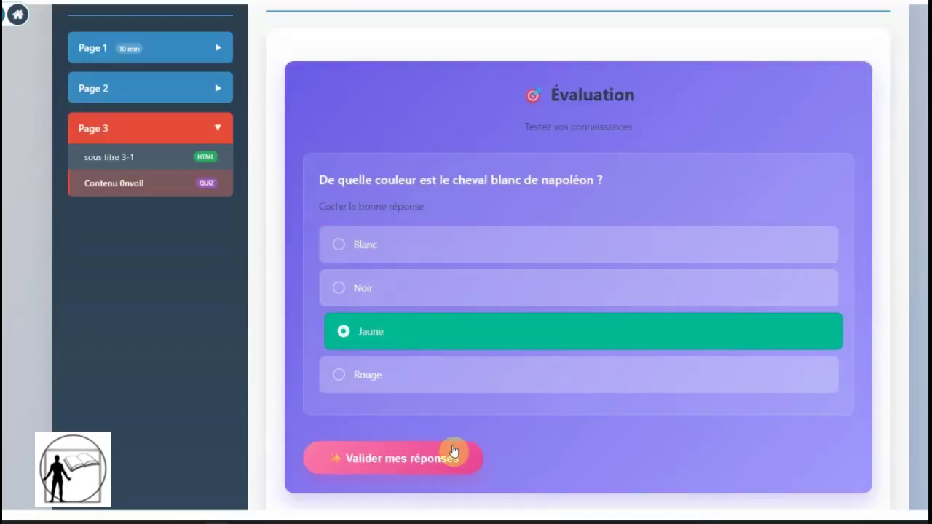
scroll(452, 425, up, 1)
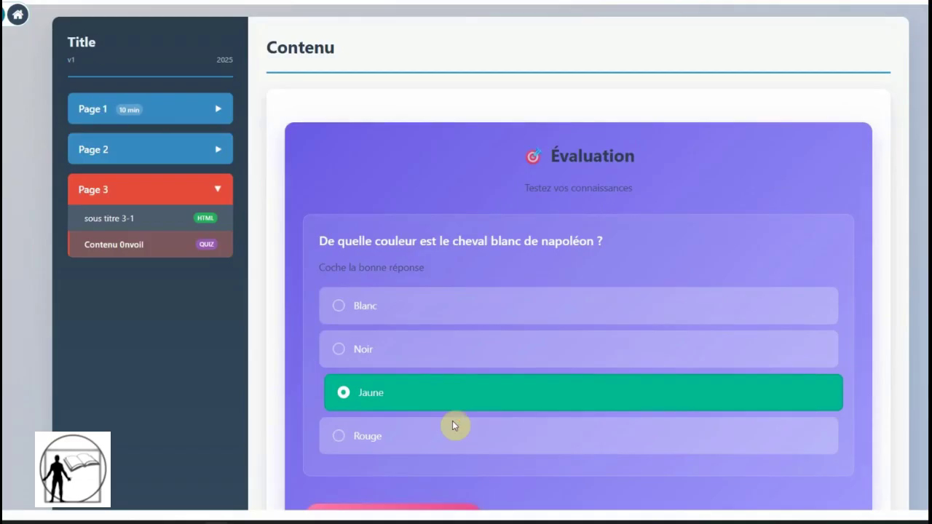